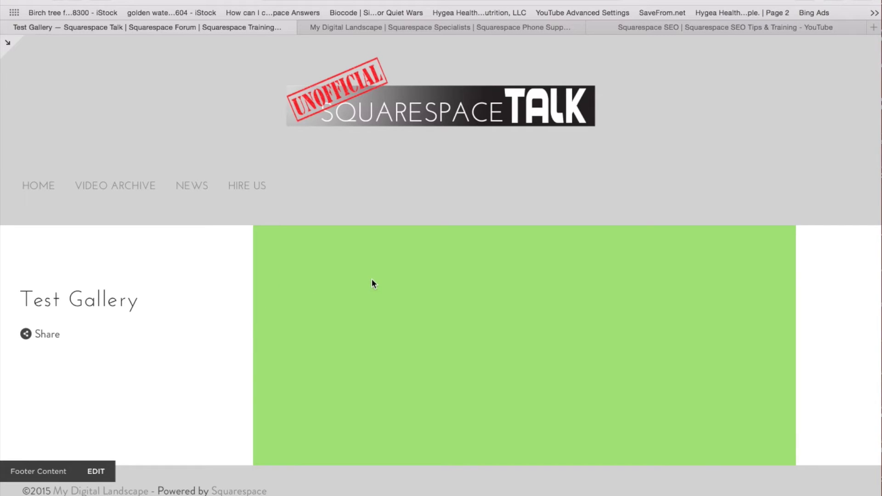
Enter the editor, check the new-page types under Not Linked, then return to the main menu
left_click(7, 44)
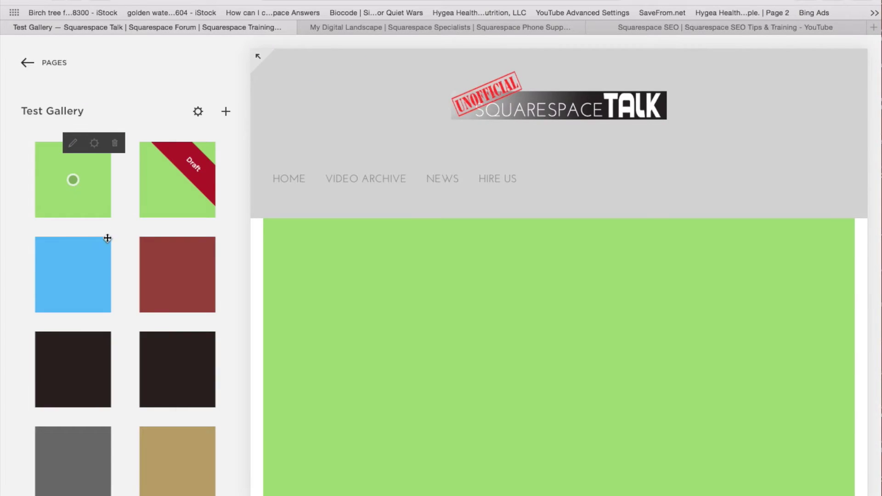
left_click(54, 62)
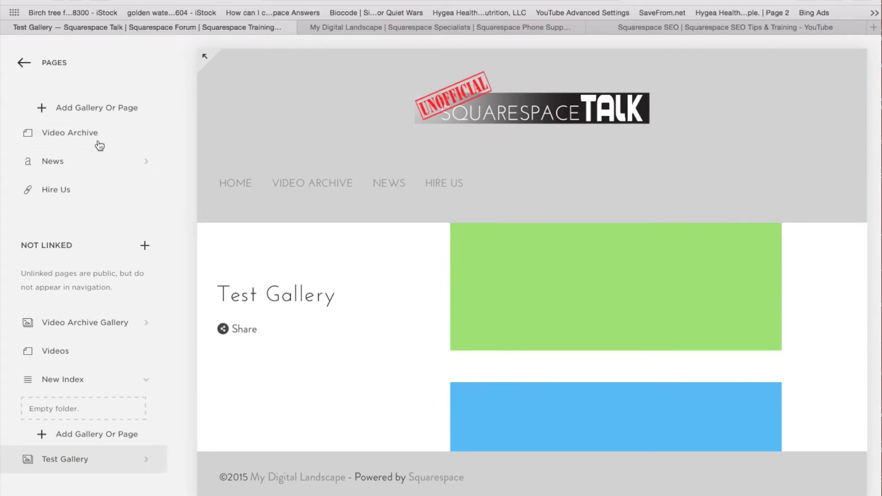
scroll(112, 381, "down", 2)
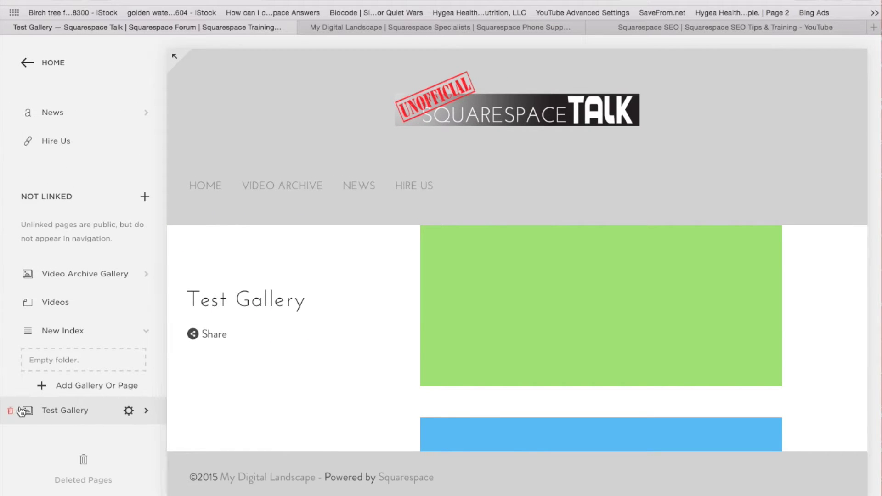
left_click(145, 198)
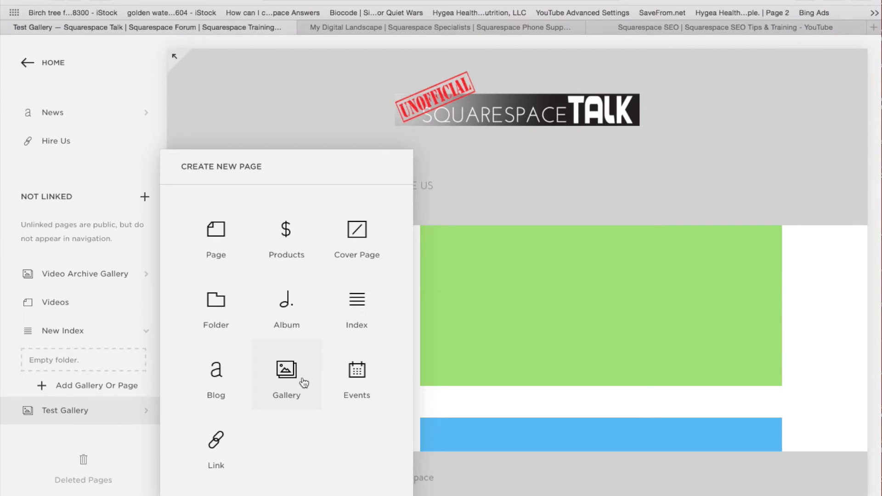
left_click(52, 61)
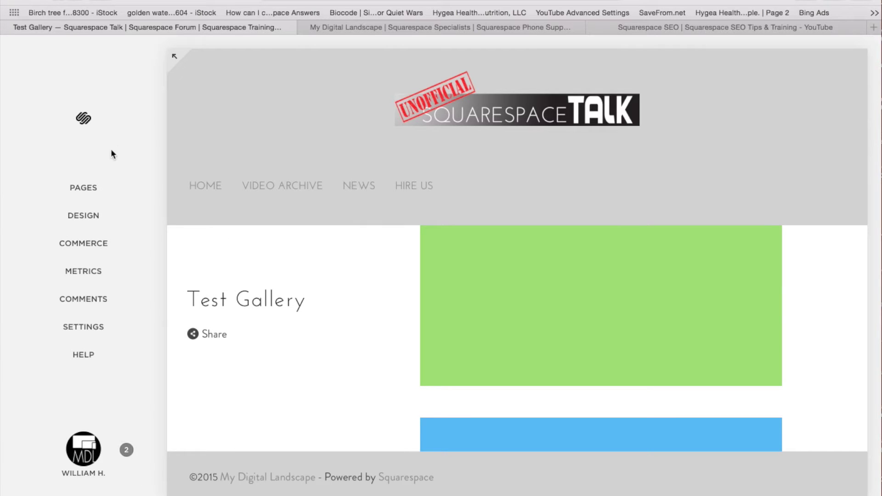
In Design's Style Editor, review the gallery widths: 1200px project detail and 300px meta
left_click(101, 223)
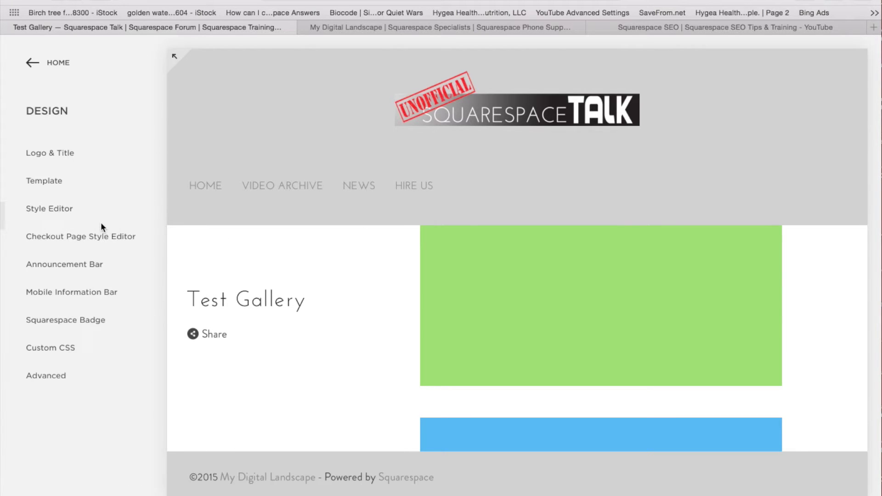
left_click(90, 216)
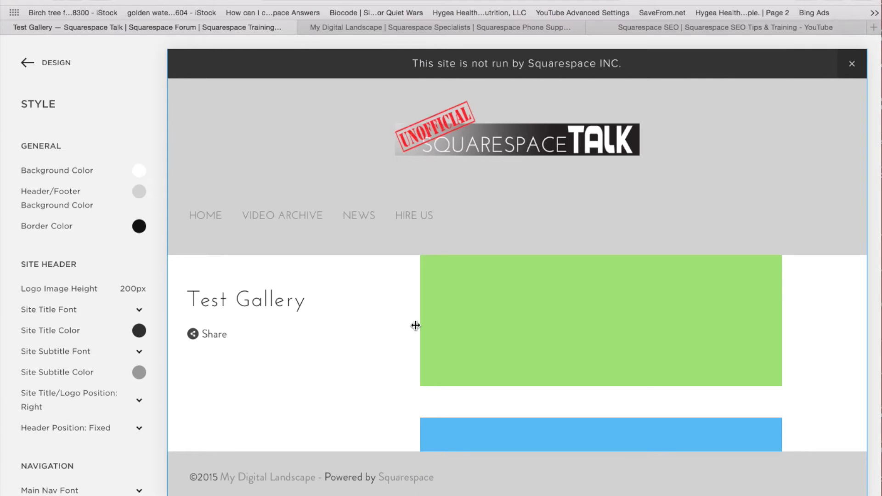
scroll(77, 324, "down", 15)
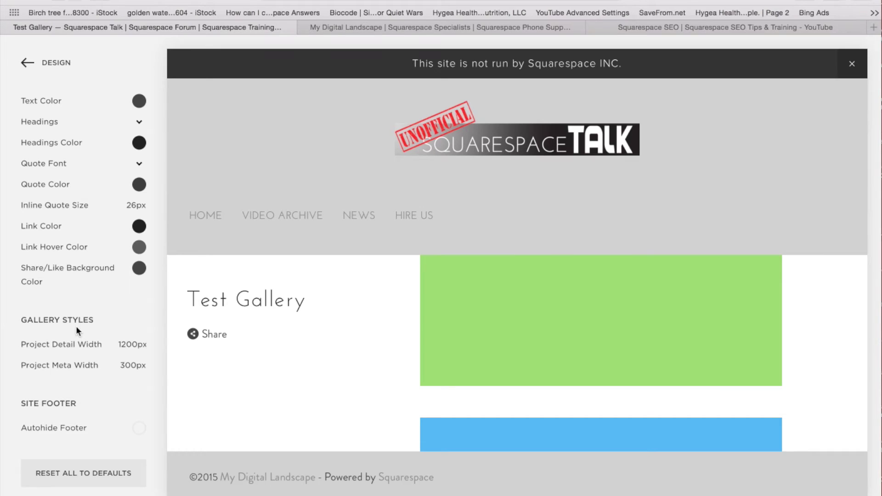
mouse_move(68, 345)
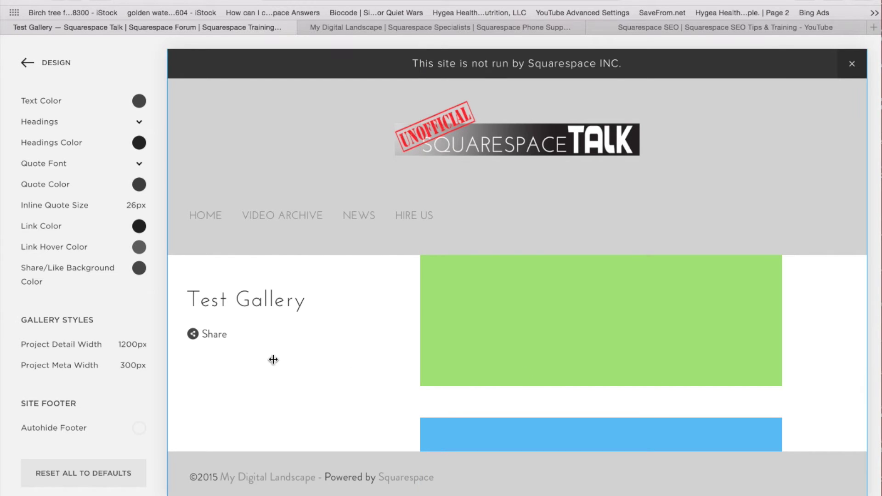
mouse_move(49, 366)
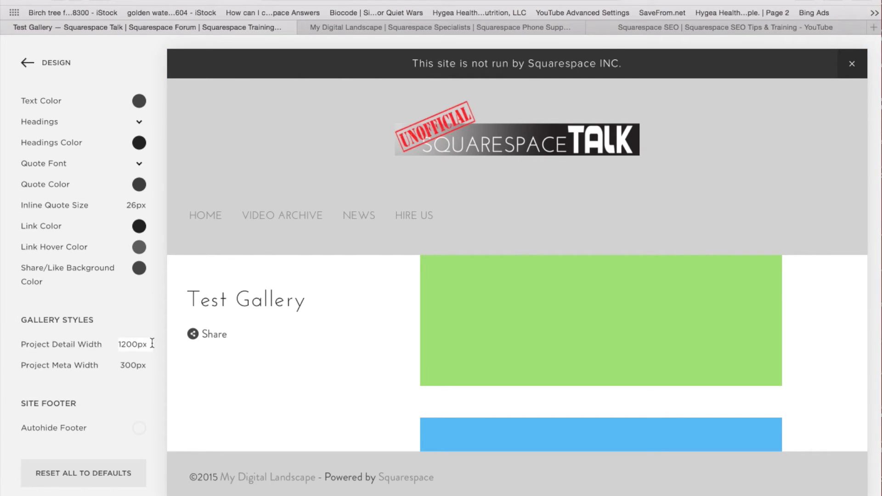
mouse_move(76, 364)
Go back to the Pages list and load the unlinked Videos page in the preview
left_click(56, 63)
left_click(56, 63)
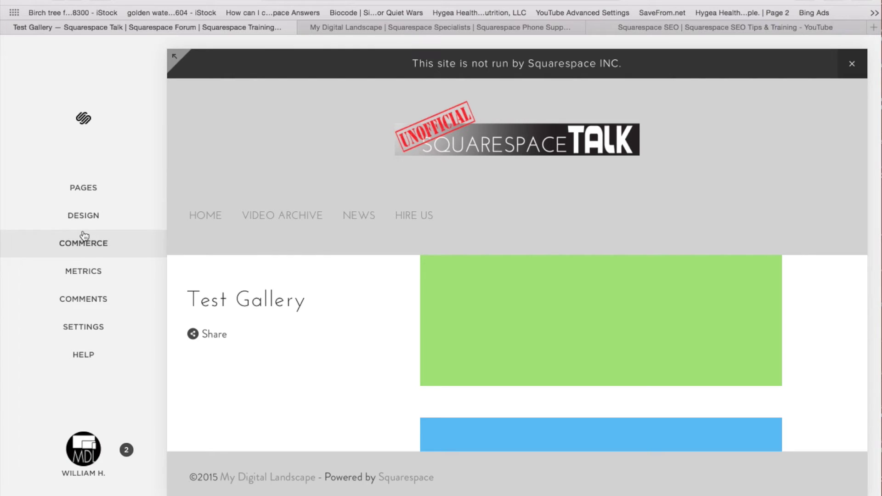
left_click(97, 188)
scroll(99, 191, "down", 6)
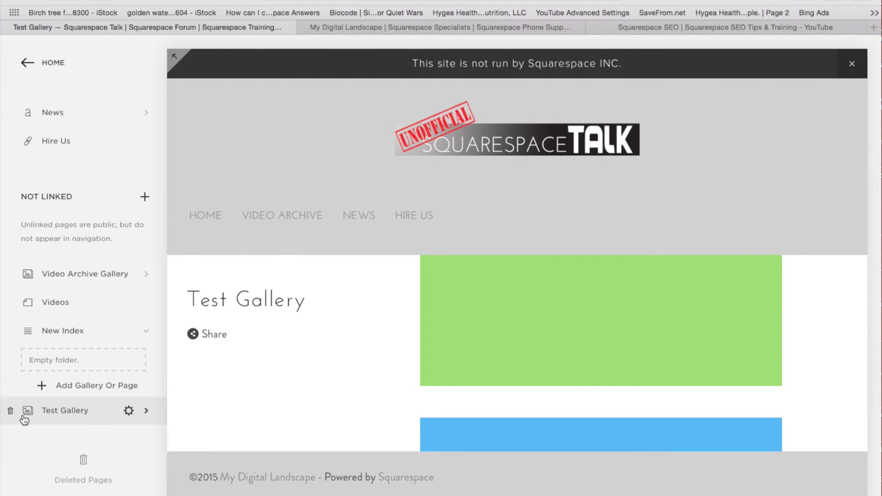
scroll(52, 275, "up", 4)
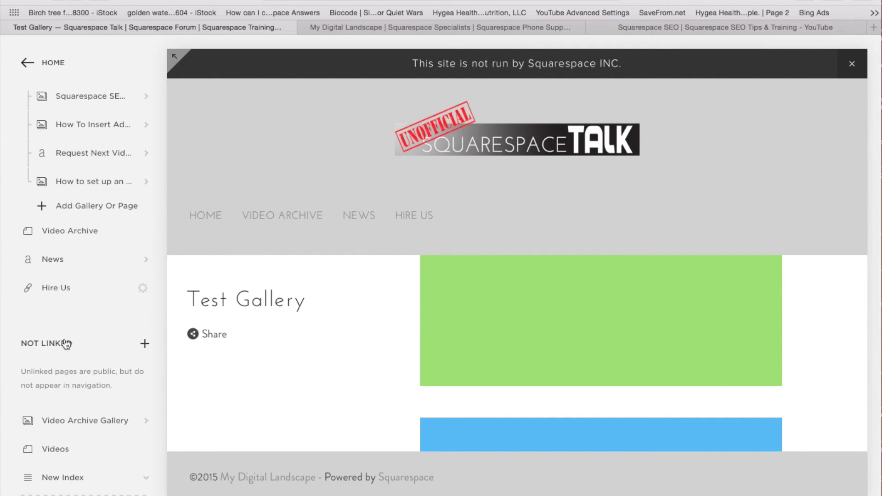
scroll(66, 340, "down", 4)
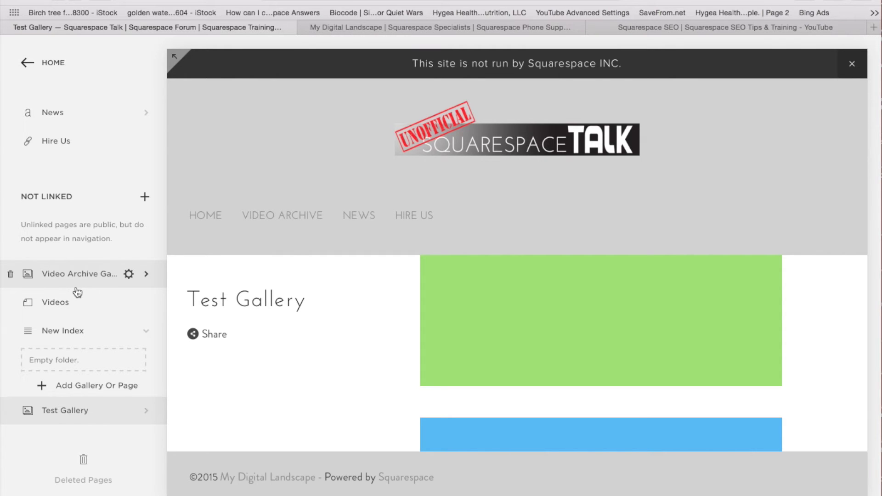
scroll(77, 292, "up", 3)
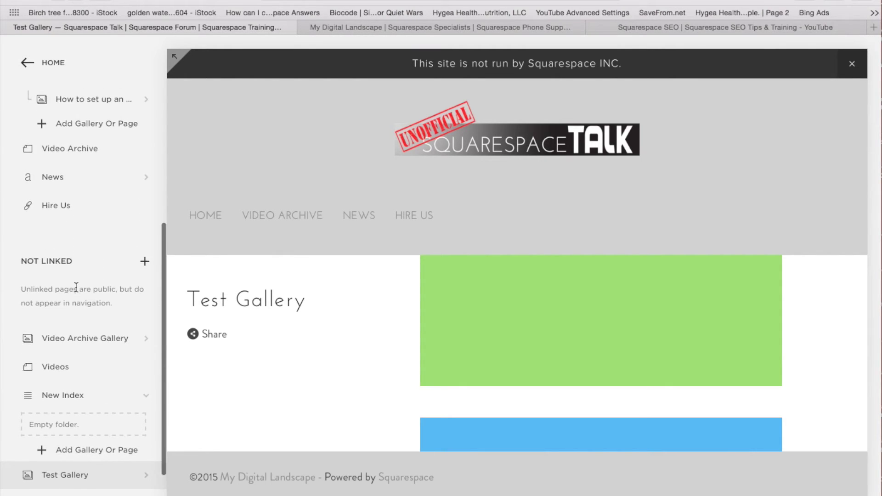
scroll(77, 290, "down", 2)
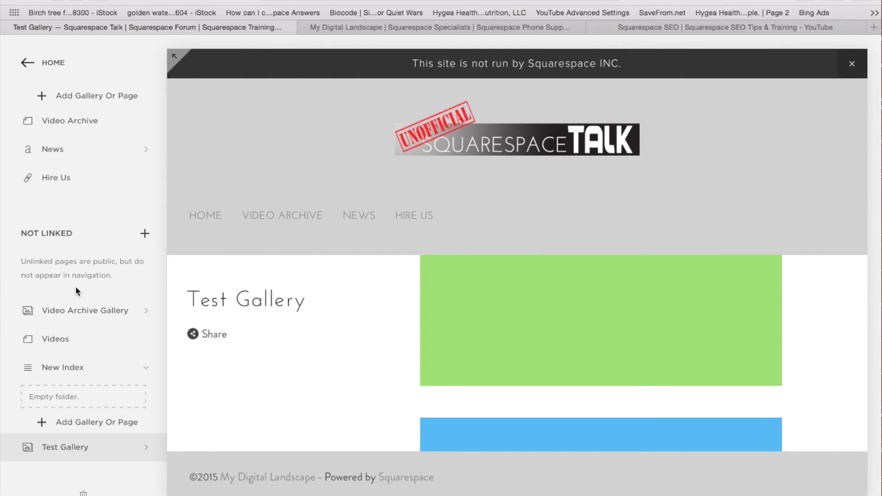
left_click(76, 340)
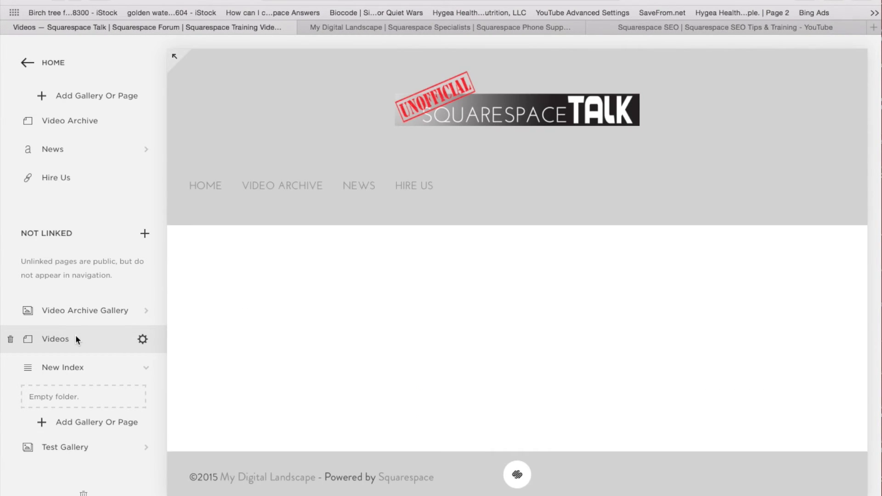
mouse_move(357, 290)
Create a plain unlinked page named 'Gallery Page' and open it
left_click(145, 235)
left_click(222, 235)
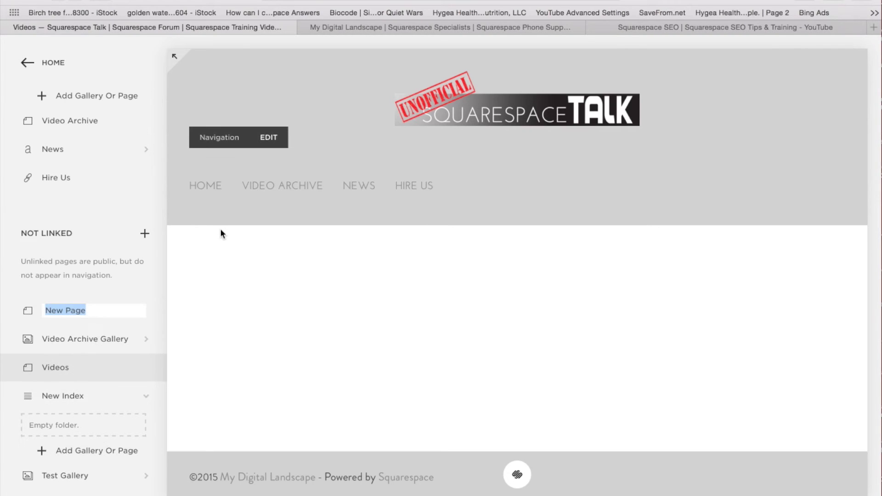
type("Gallery ")
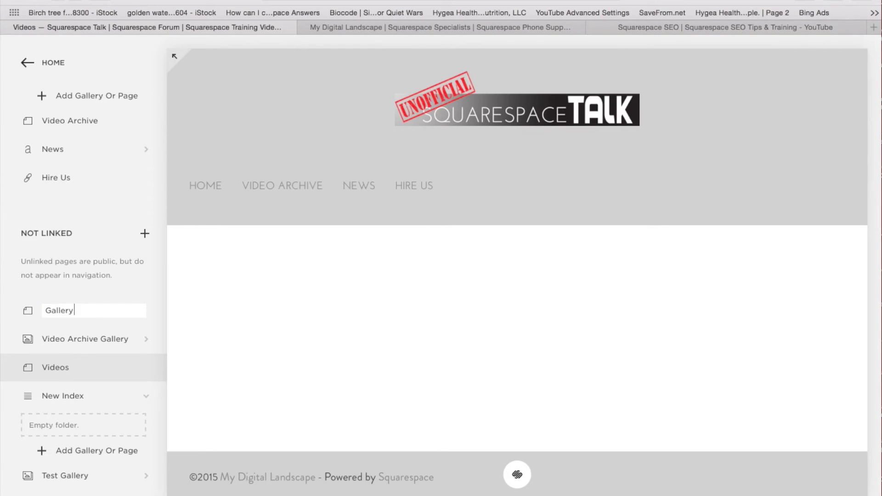
type("Page")
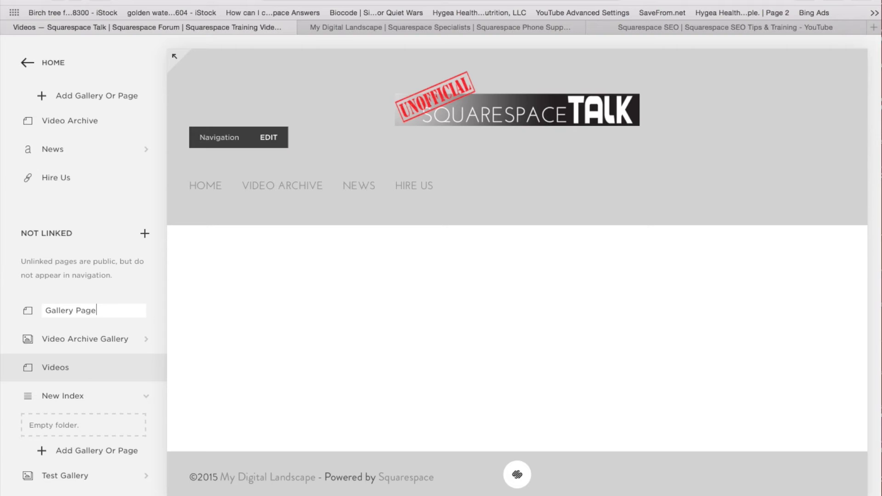
key("Return")
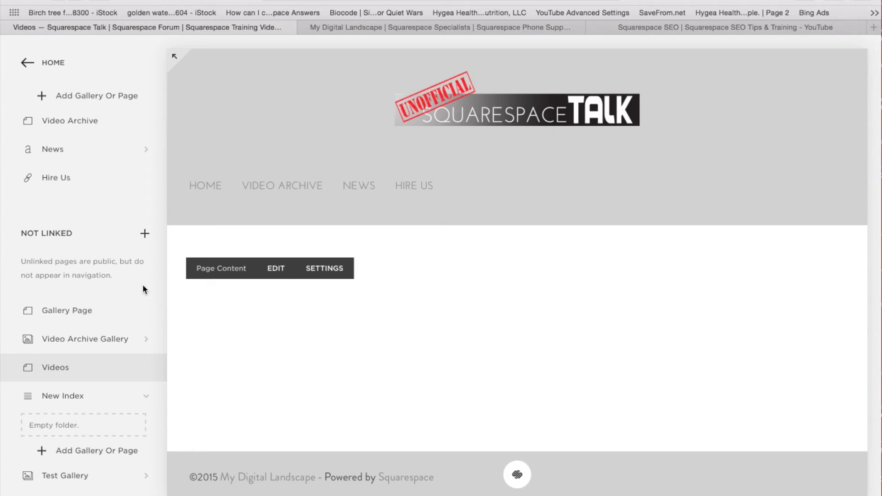
left_click(113, 310)
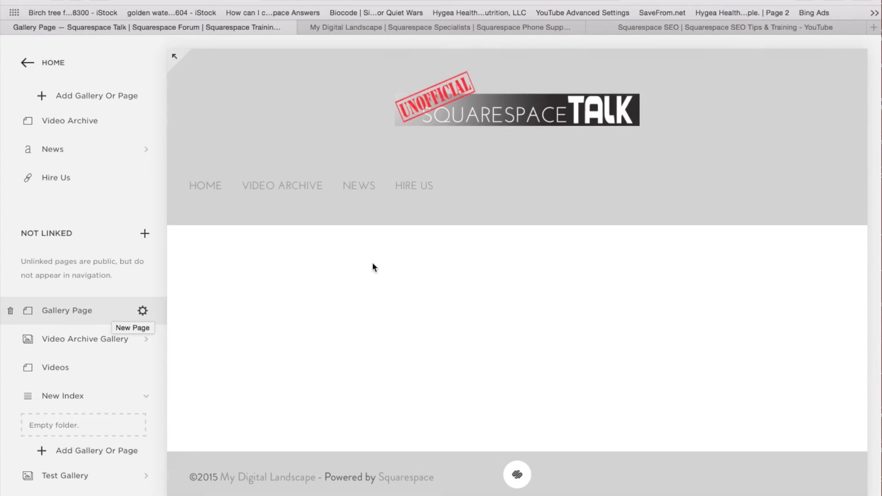
Edit the Gallery Page content and insert a Grid gallery block
left_click(281, 269)
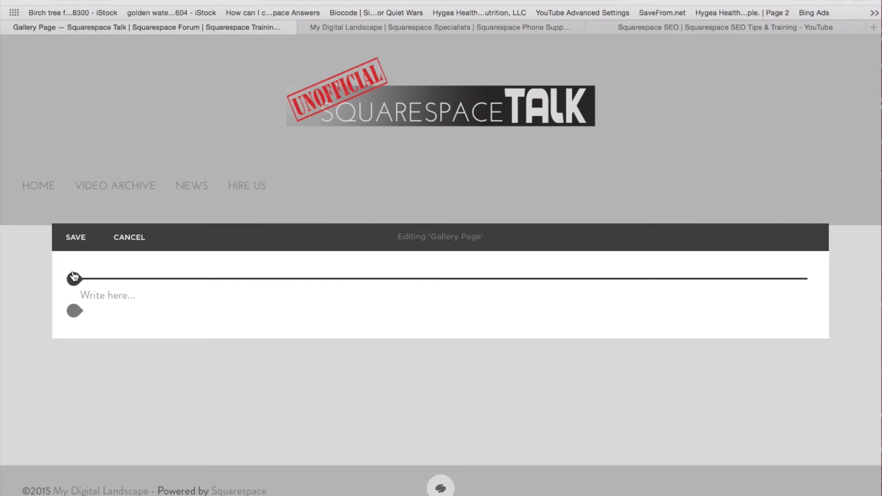
left_click(73, 278)
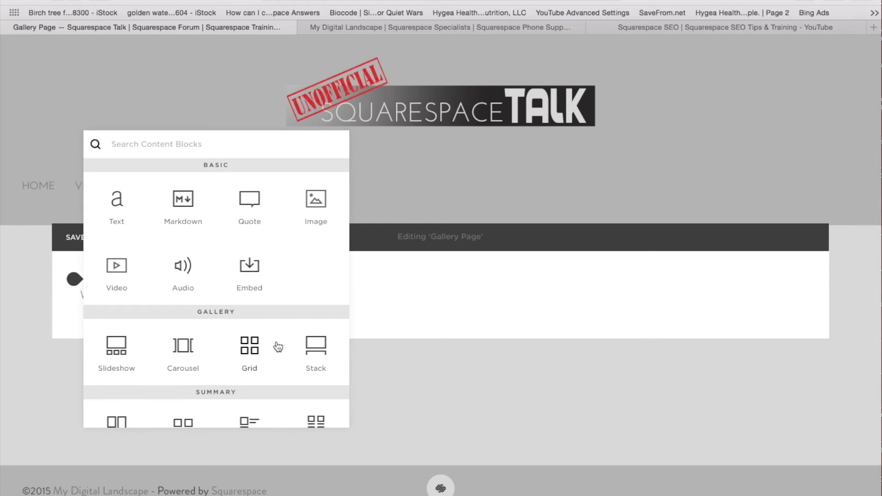
scroll(321, 347, "down", 3)
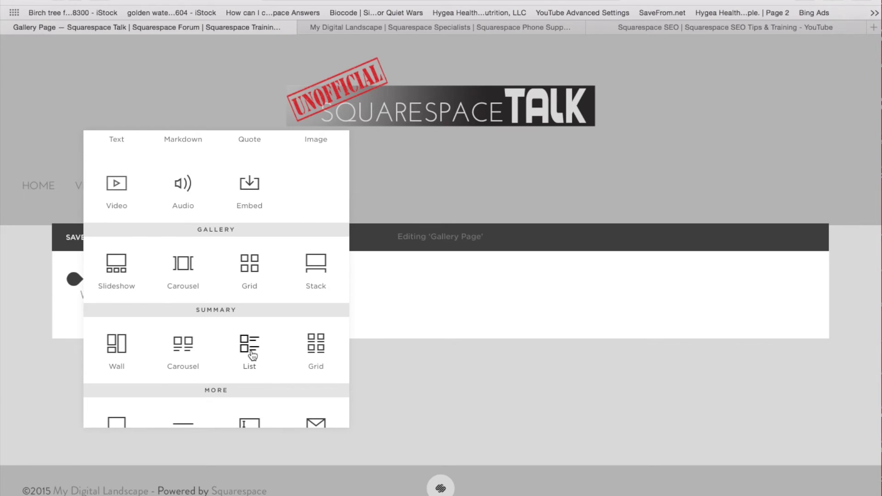
left_click(248, 268)
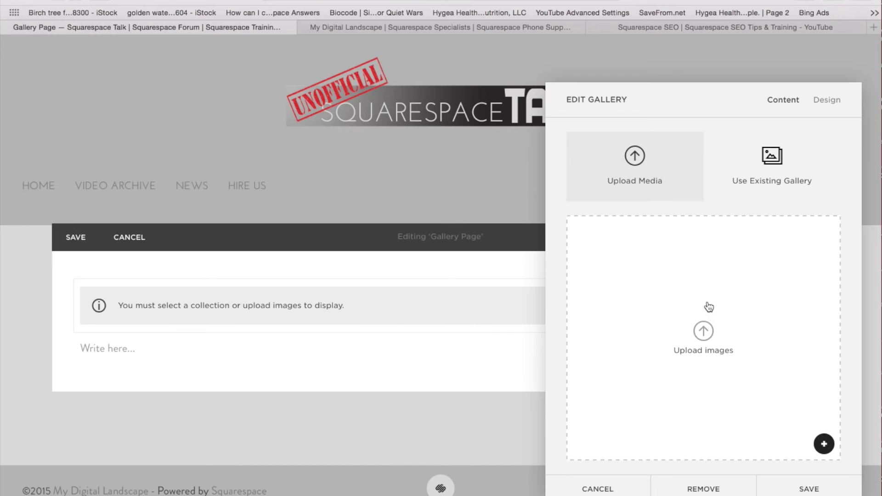
Use the existing Test Gallery as the gallery block's image source
left_click(776, 182)
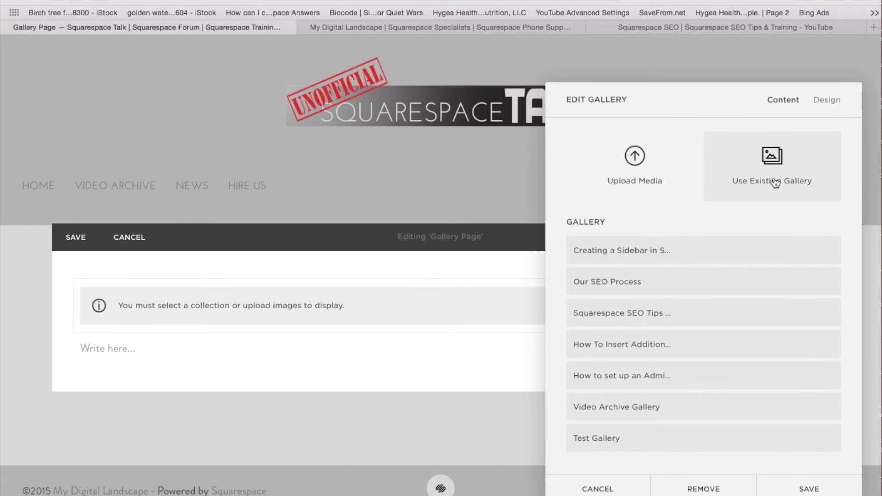
left_click(613, 440)
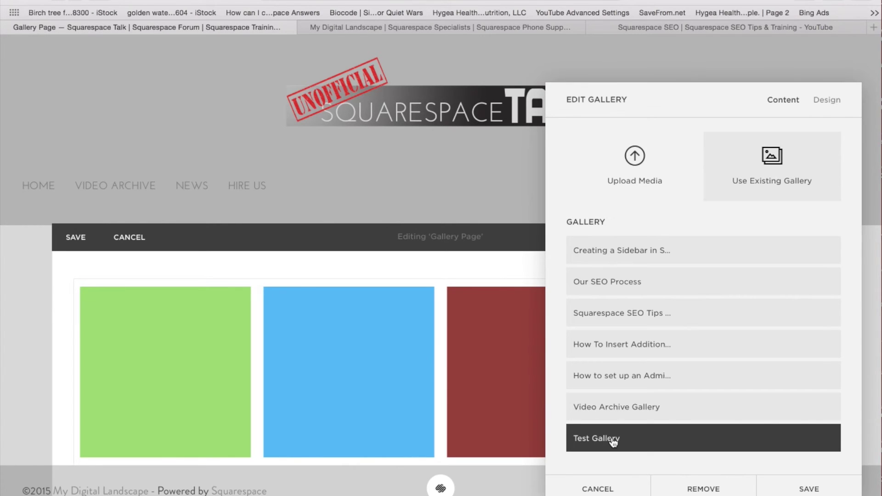
left_click(824, 103)
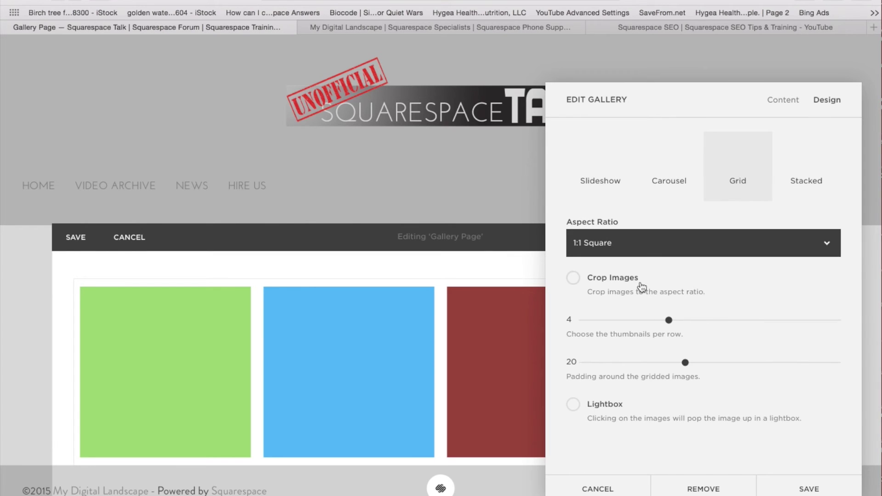
Set the gallery to 5 thumbnails per row, padding 4, lightbox on, and save the block
left_click_drag(665, 324, 692, 322)
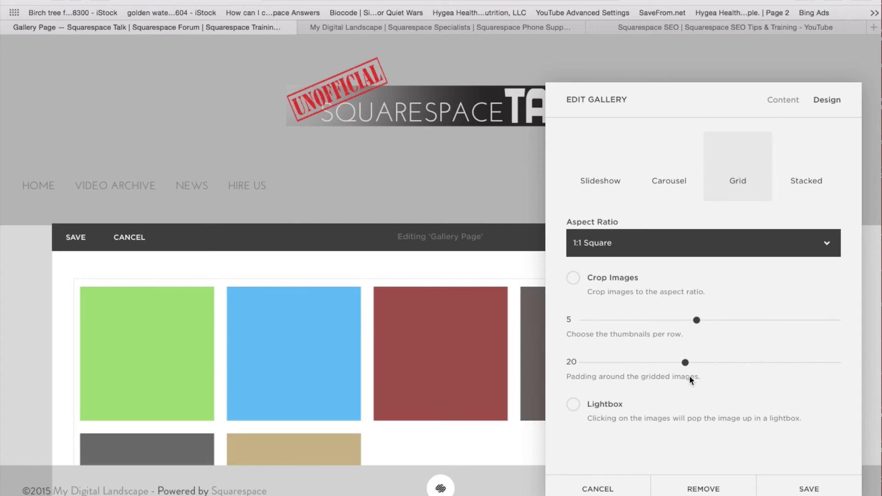
left_click_drag(685, 363, 604, 362)
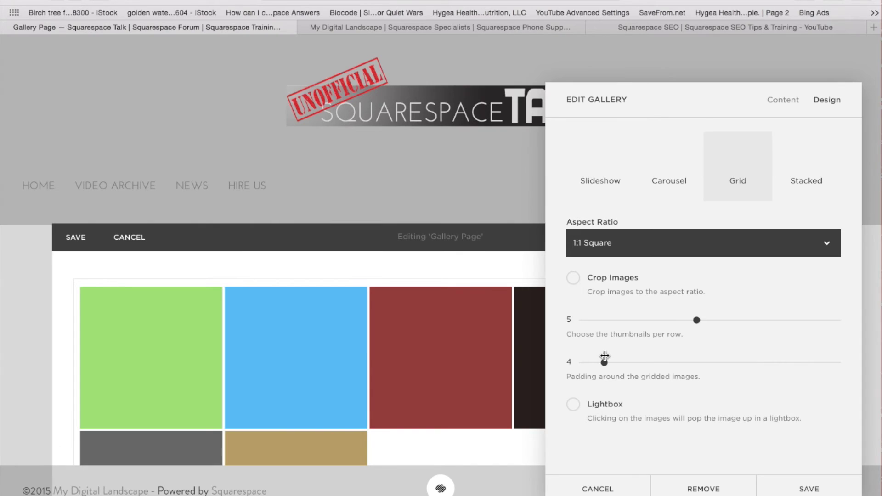
left_click(573, 407)
left_click(820, 488)
scroll(676, 353, "down", 3)
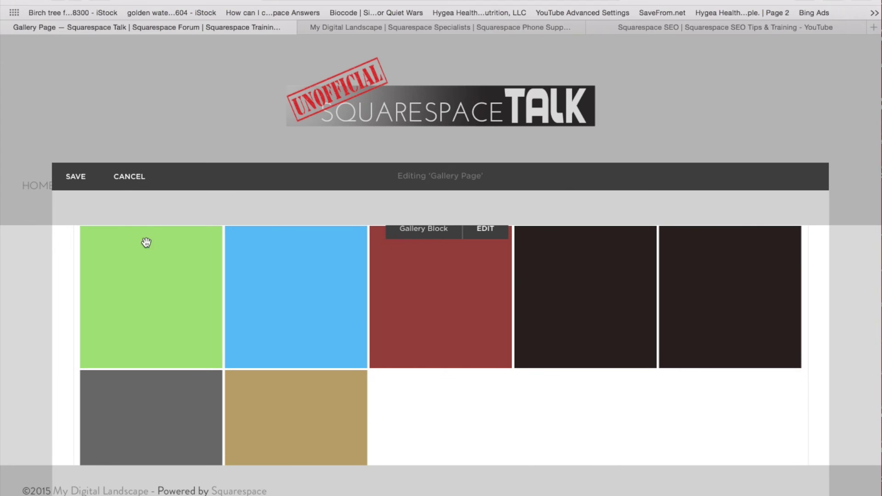
Save the Gallery Page and collapse the sidebar for a full-width preview
left_click(79, 178)
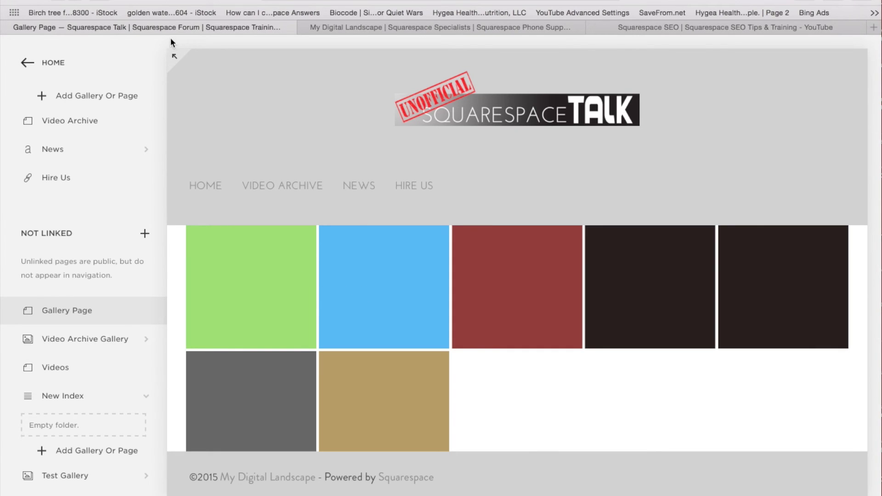
left_click(172, 60)
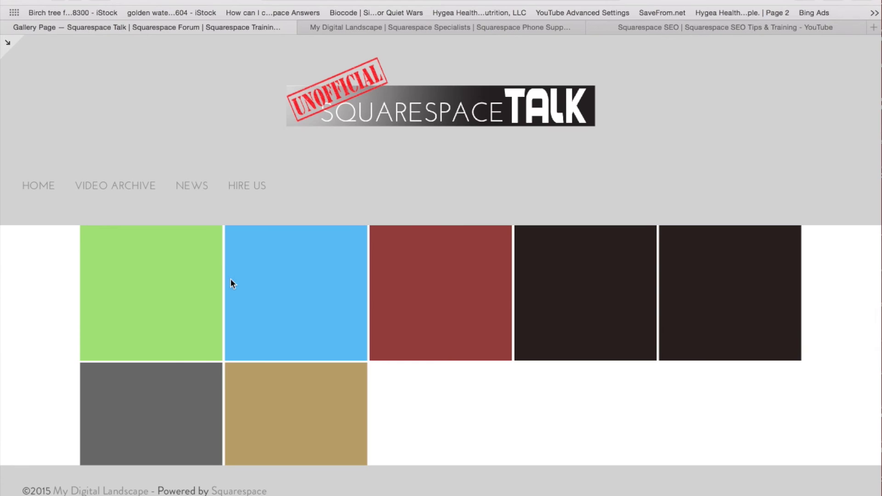